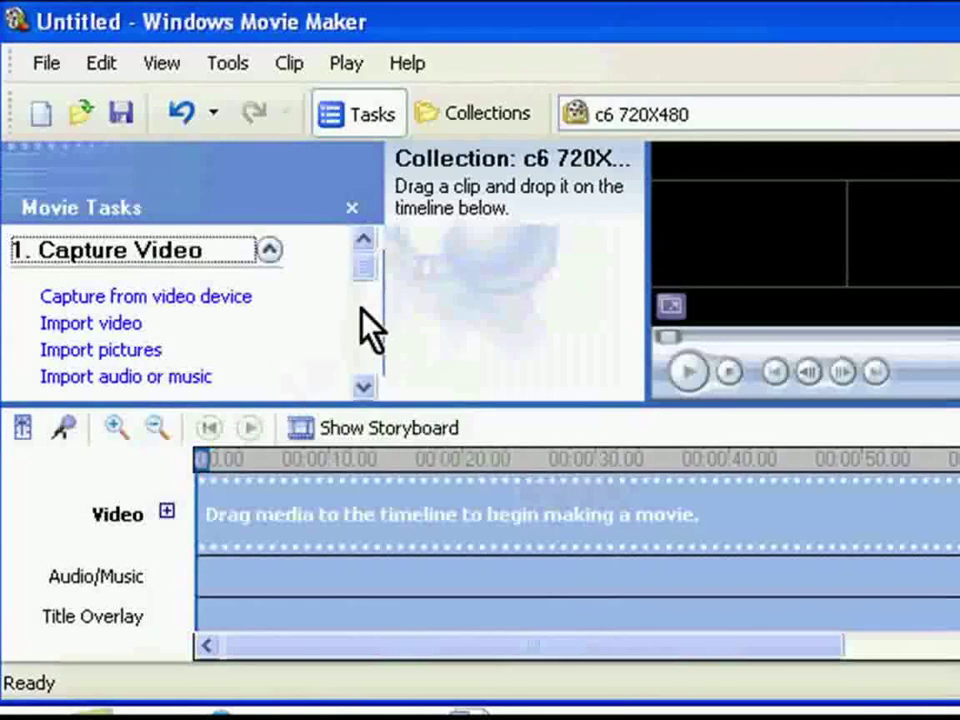
Import the video file-to-be-dubbed from the How to Dub folder into a new collection.
mouse_move(364, 268)
left_mouse_down()
mouse_move(364, 366)
mouse_move(363, 259)
left_mouse_up()
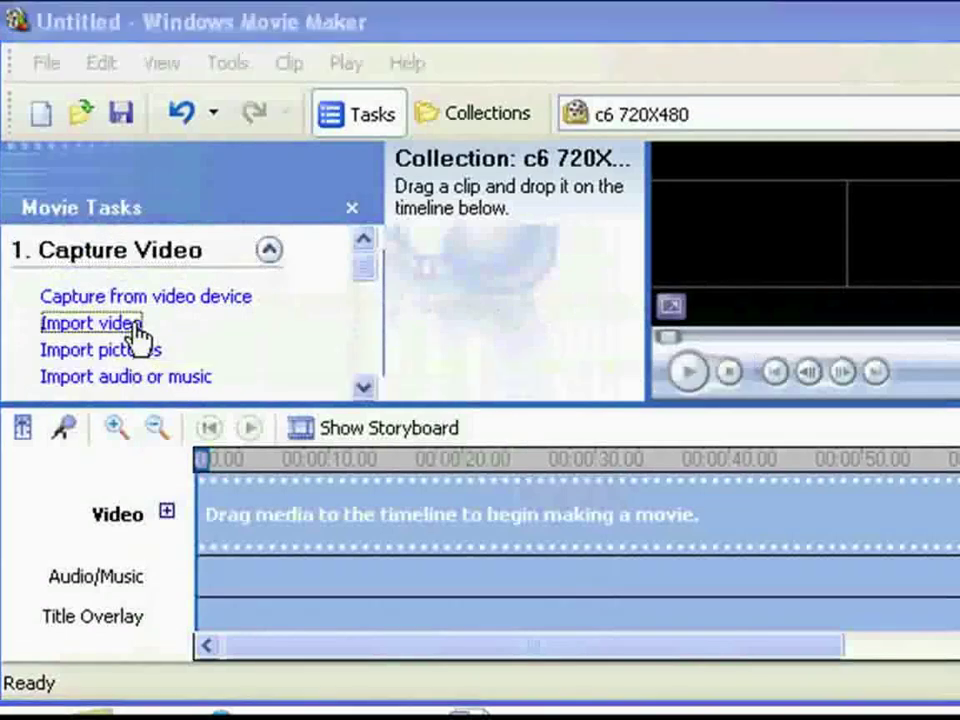
left_click(135, 330)
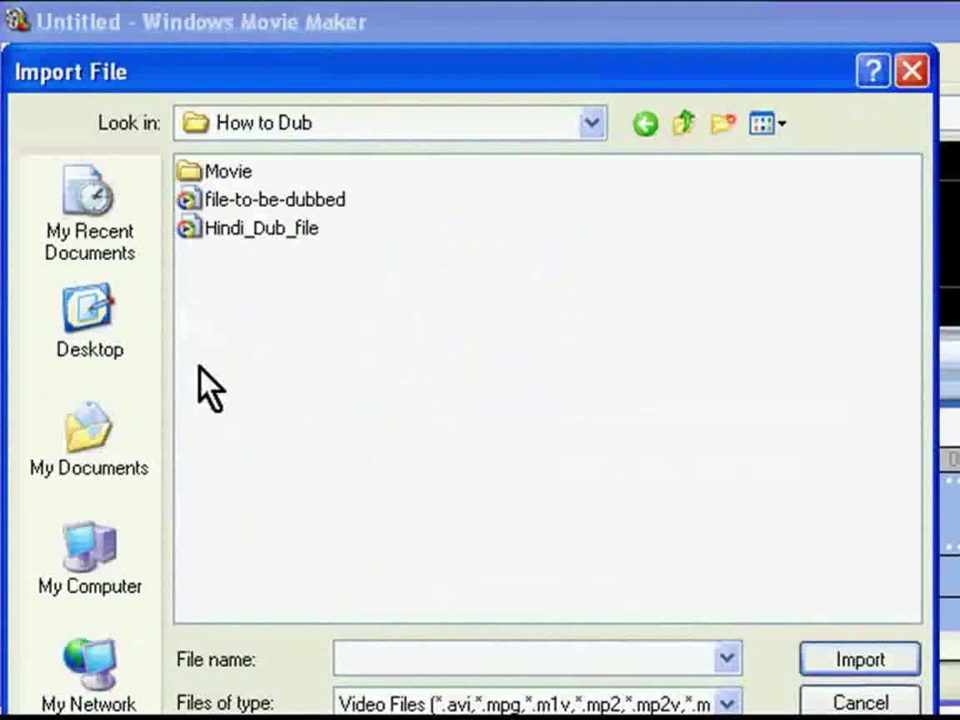
left_click(261, 203)
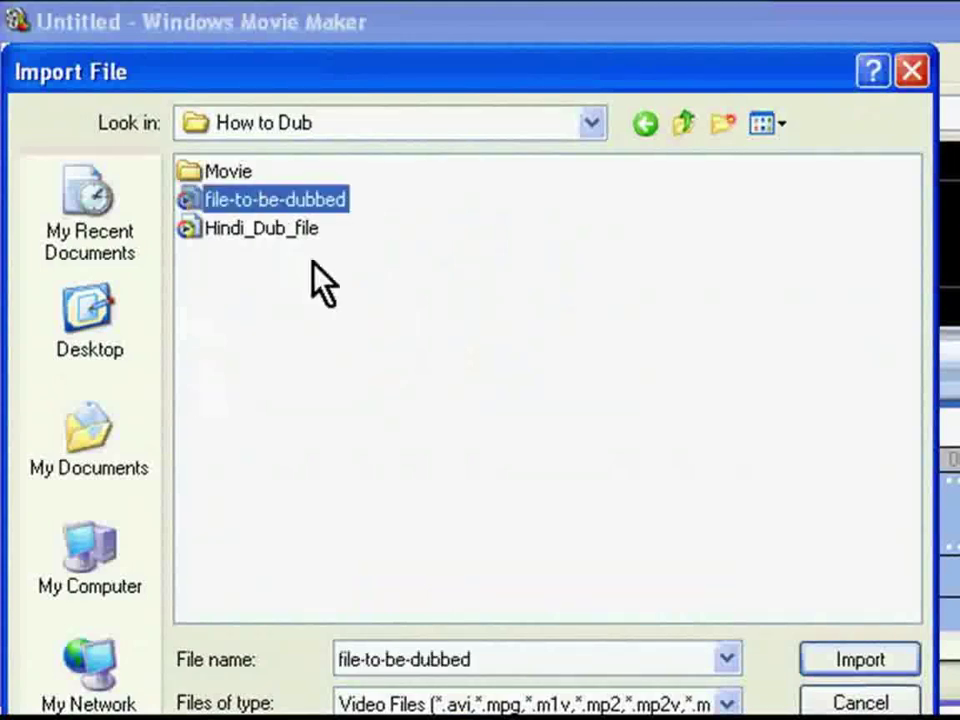
left_click(868, 664)
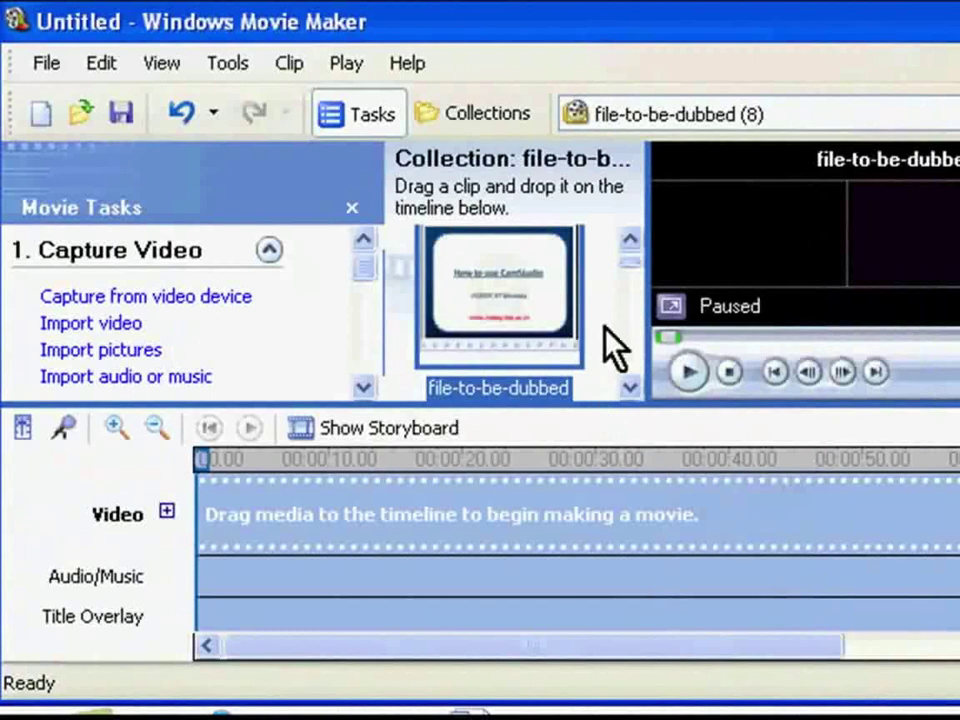
Add the file-to-be-dubbed clips 001 through 003 to the timeline's video track.
left_click(631, 272)
mouse_move(634, 271)
left_mouse_down()
mouse_move(626, 379)
mouse_move(628, 258)
left_mouse_up()
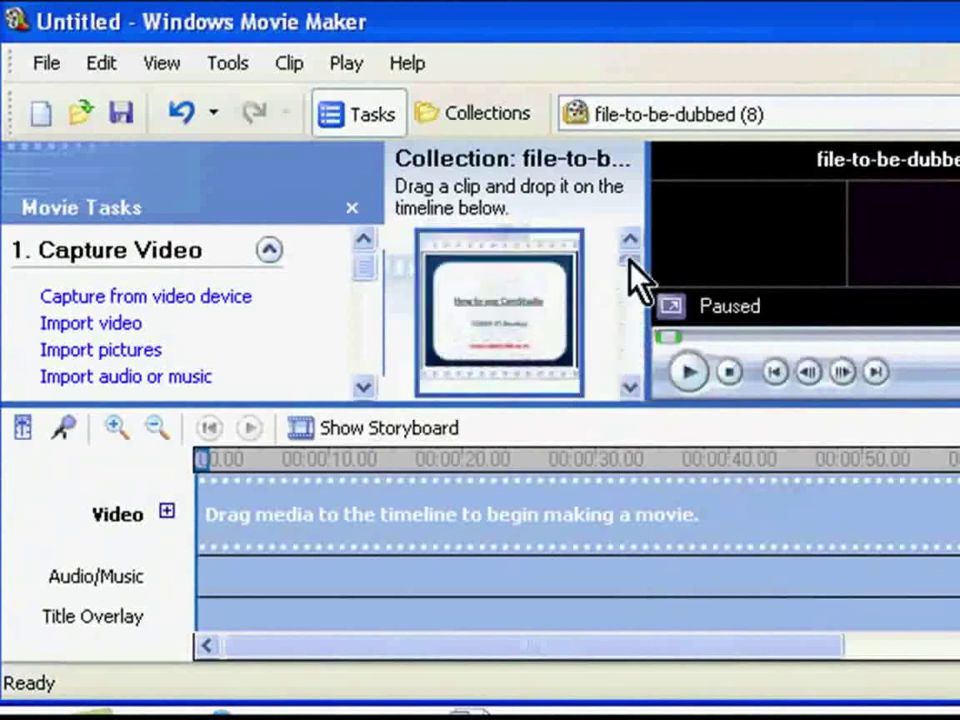
left_click_drag(630, 258, 632, 304)
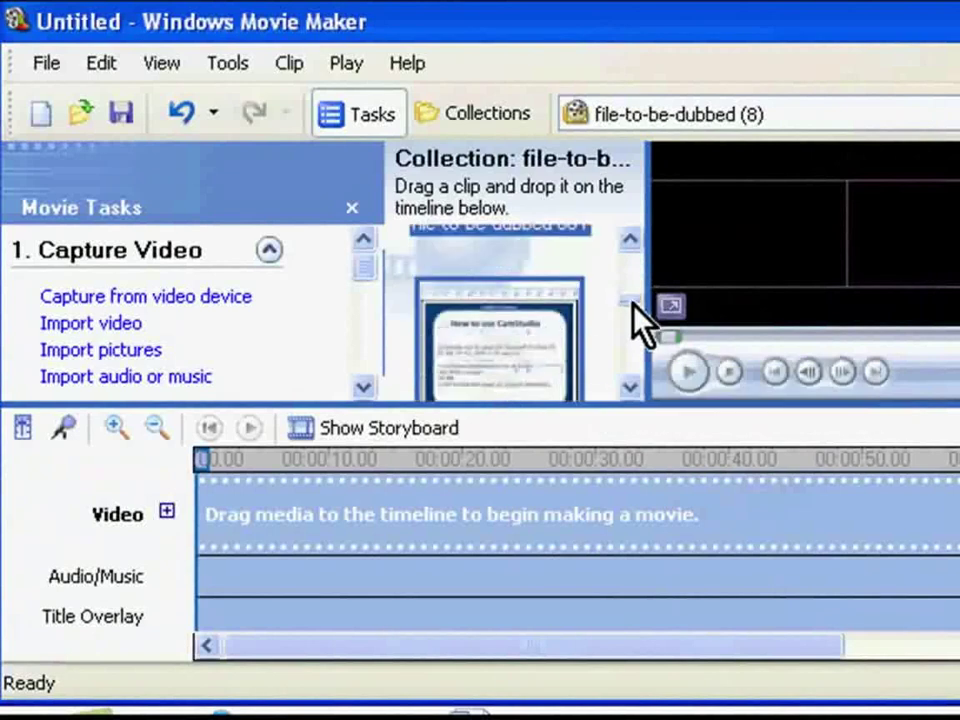
right_click(576, 363)
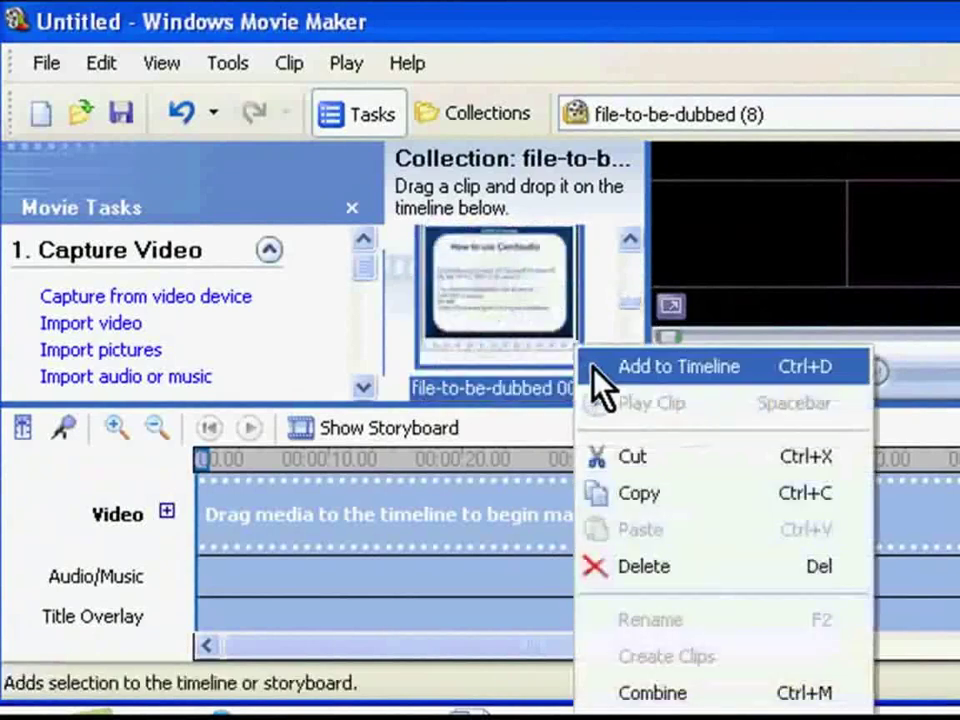
left_click(592, 368)
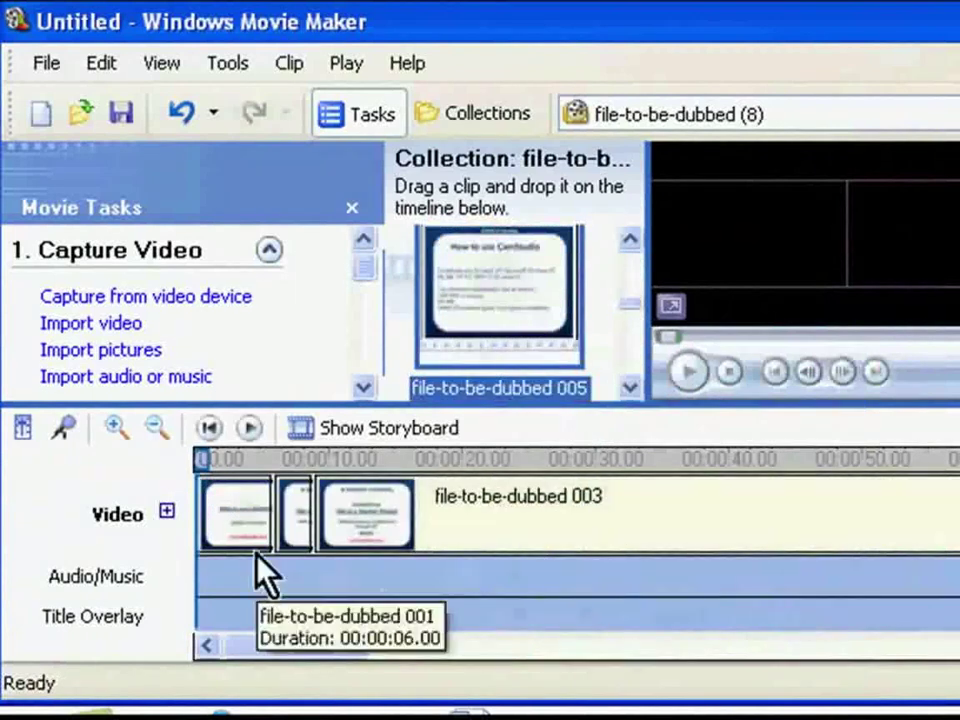
Expand the Video track, select all timeline clips, and apply Clip > Audio > Mute.
left_click(168, 512)
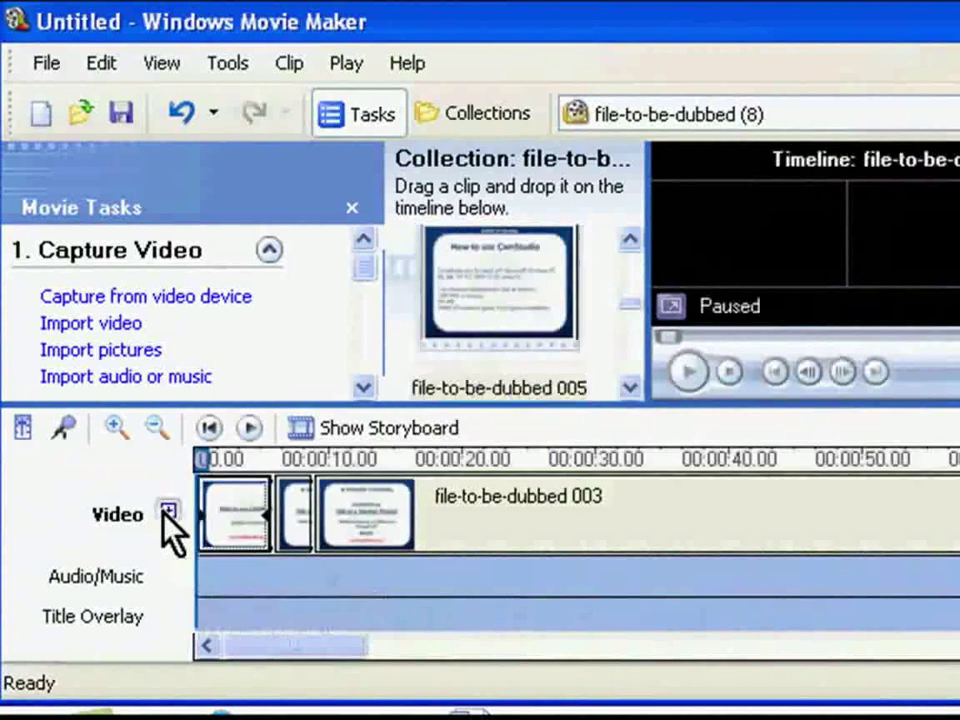
left_click(167, 512)
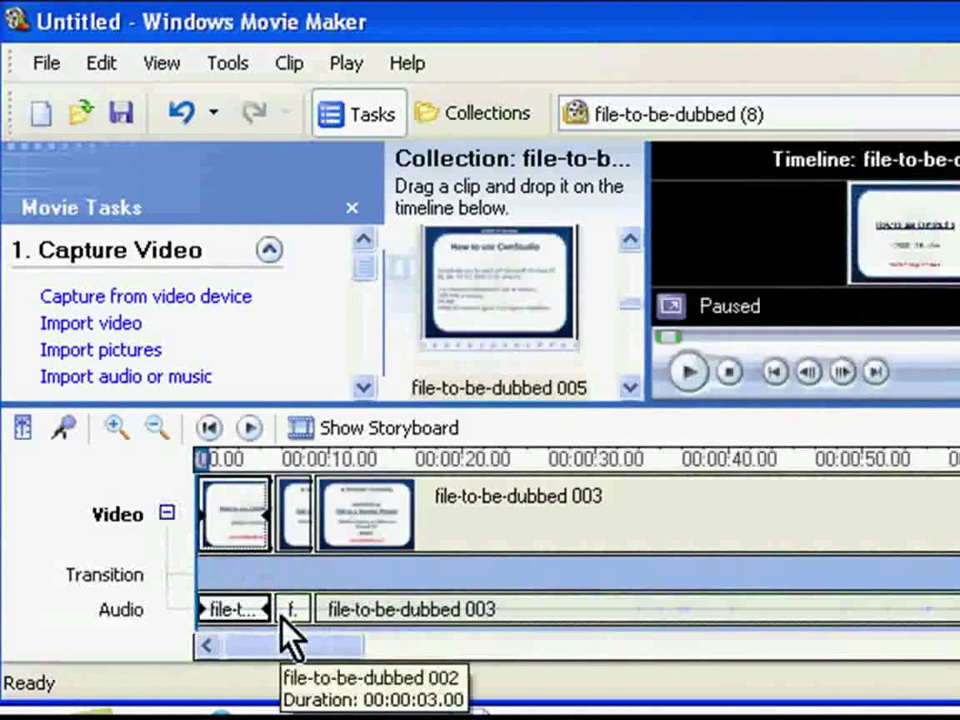
left_click(219, 612)
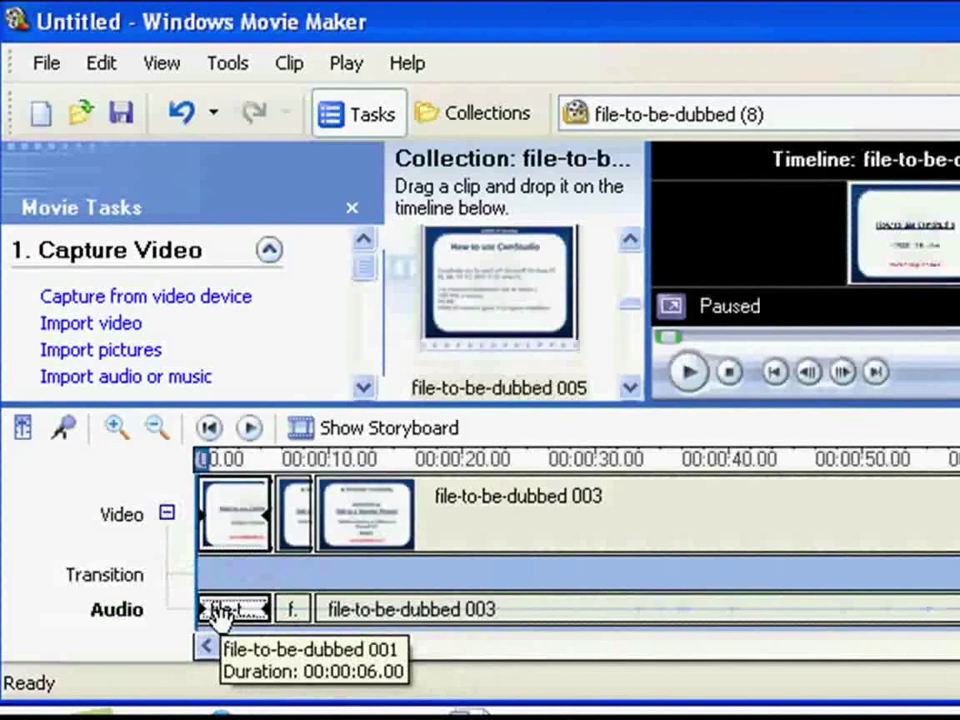
right_click(221, 615)
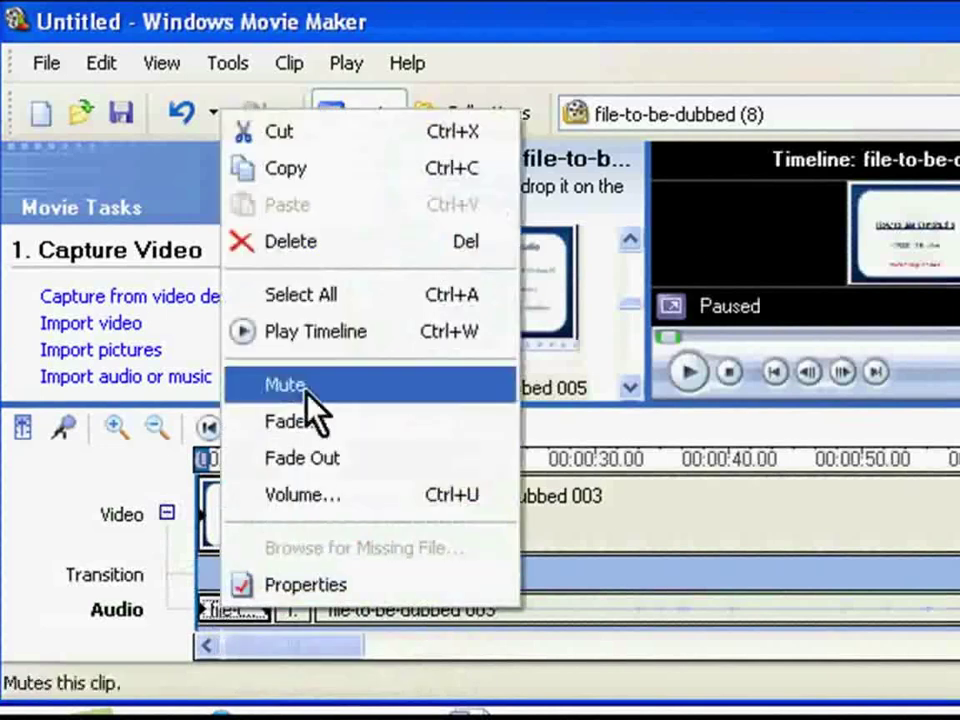
left_click(314, 300)
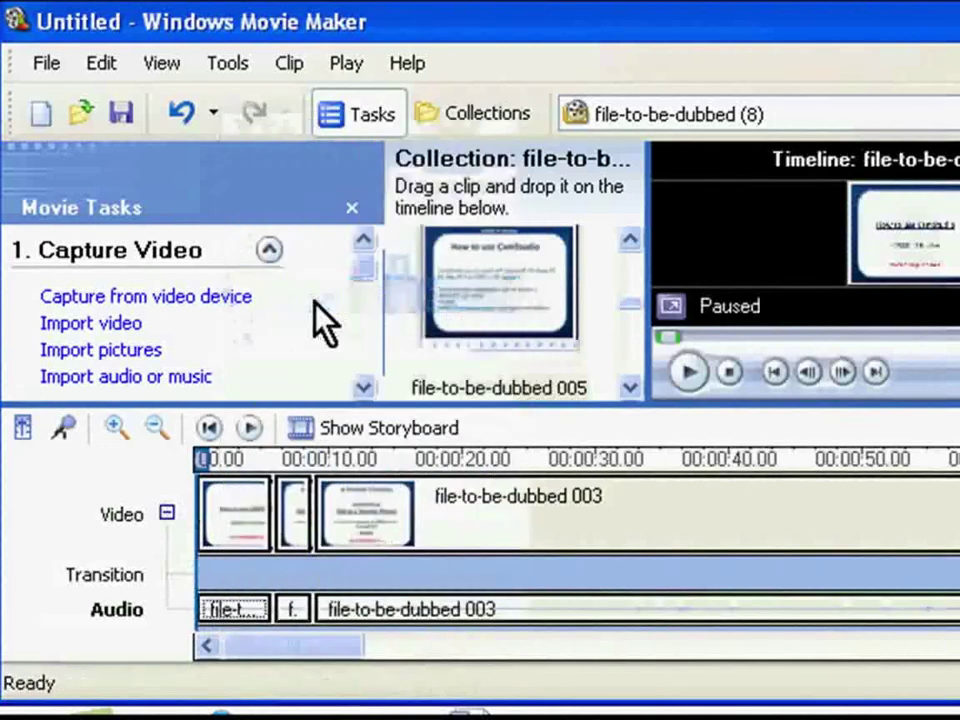
left_click(283, 68)
mouse_move(333, 143)
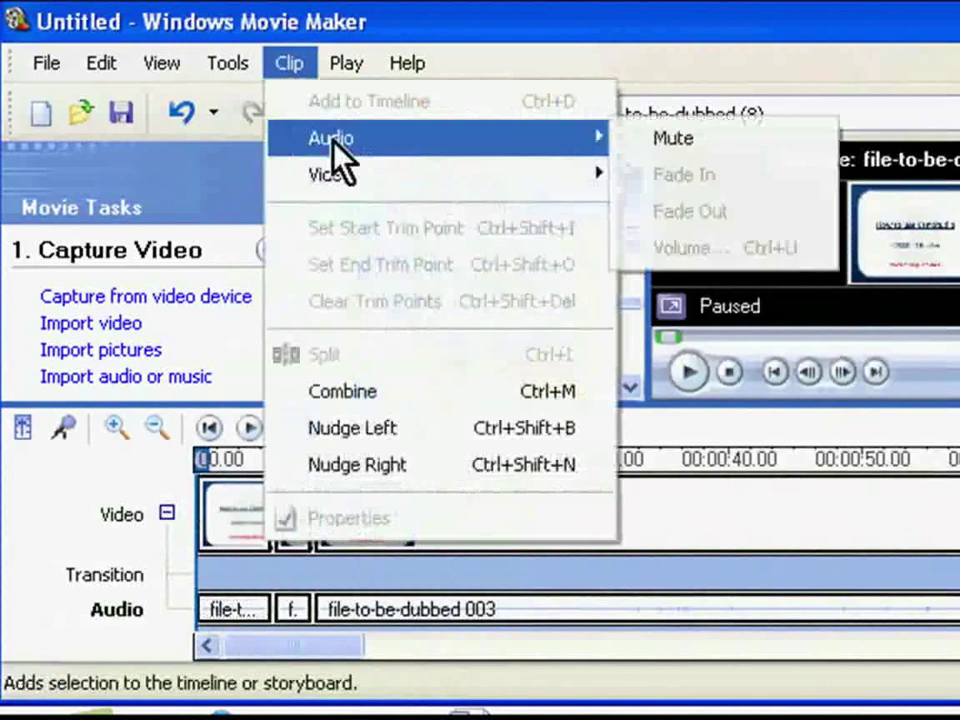
left_click(670, 141)
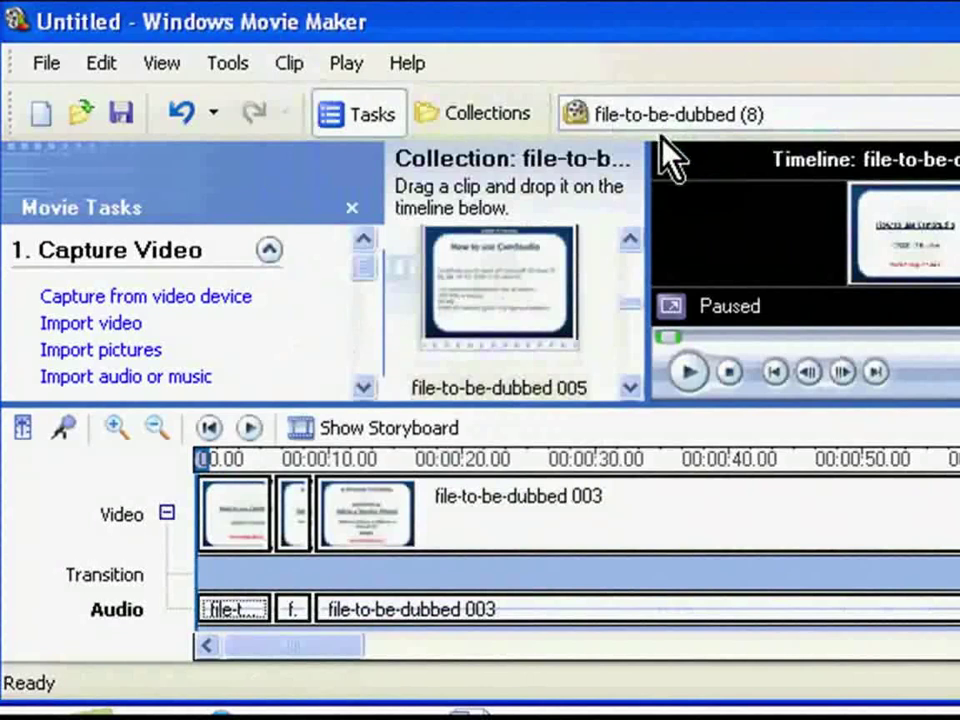
Collapse the Video track and place the playhead at about 00:00:01.33.
left_click(167, 513)
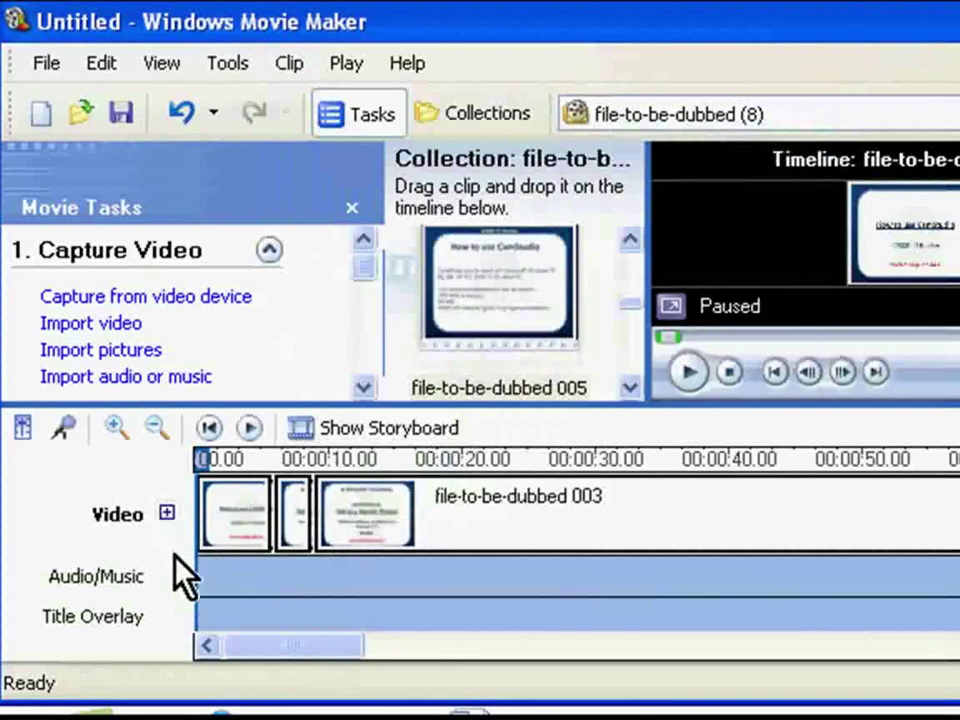
mouse_move(200, 461)
left_mouse_down()
mouse_move(213, 458)
mouse_move(200, 462)
left_mouse_up()
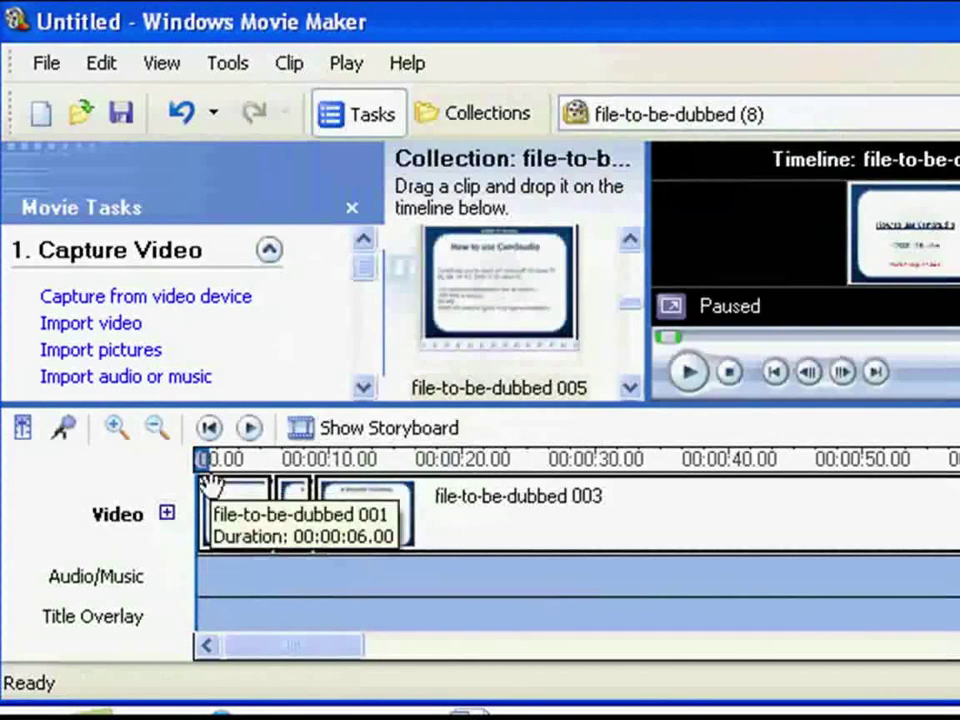
left_click(216, 475)
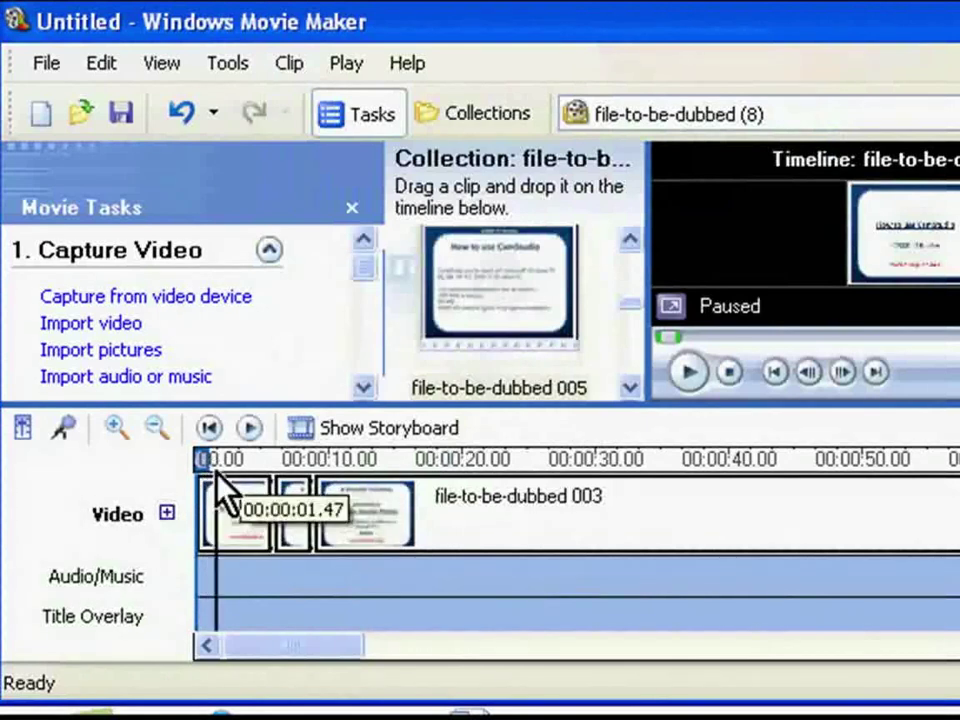
left_click_drag(216, 477, 213, 477)
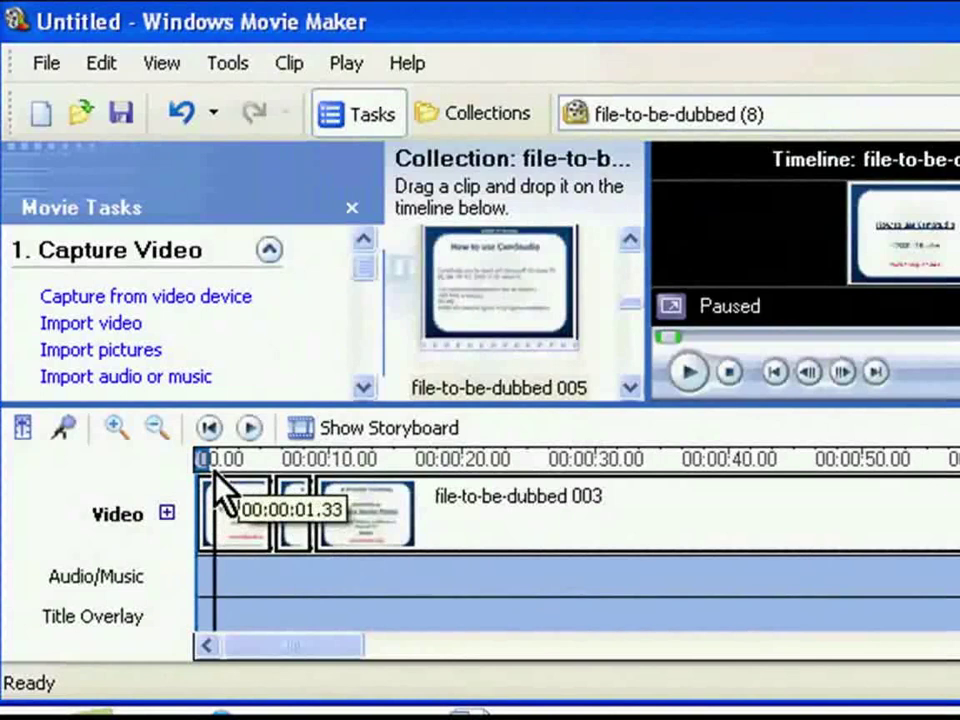
left_click(222, 63)
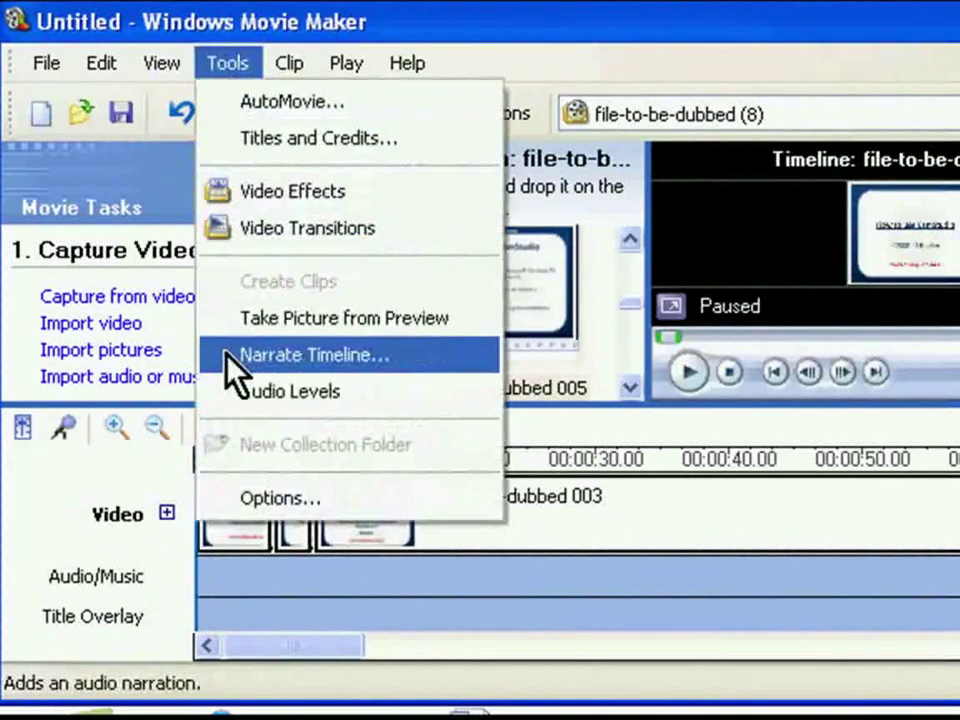
Open the Narrate Timeline pane from the Tools menu.
left_click(227, 354)
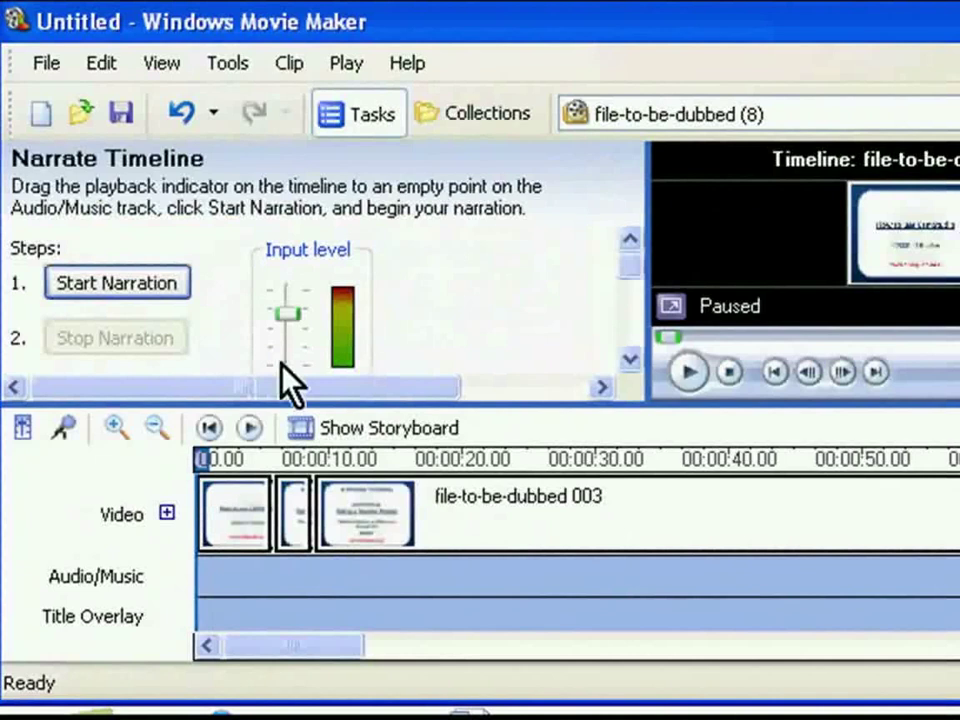
scroll(298, 370, "down", 1)
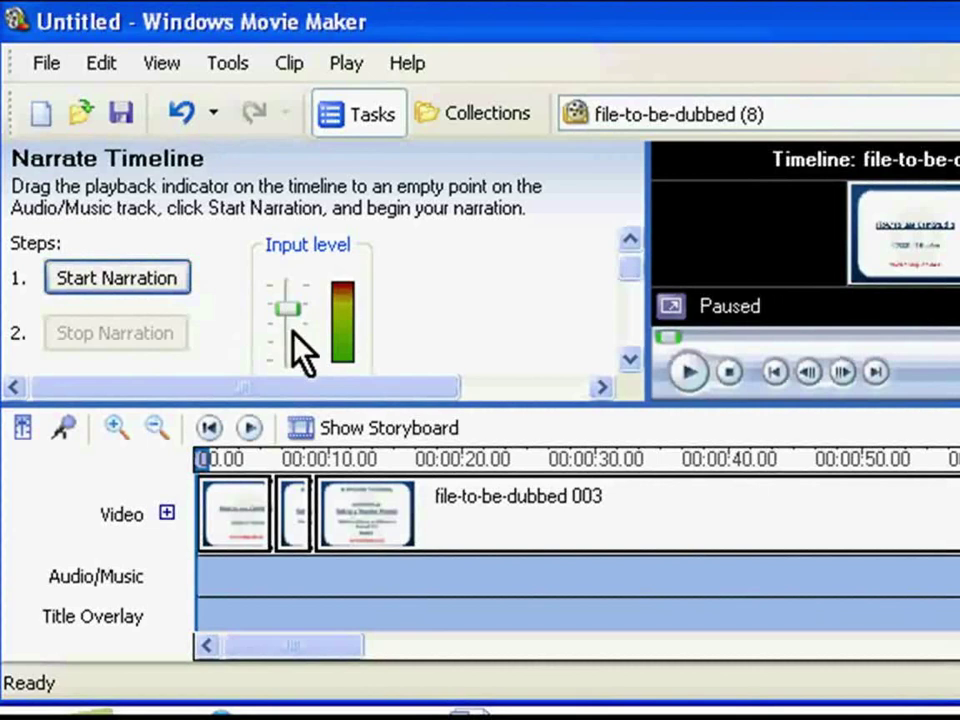
Record a spoken narration starting from the 9.20-second mark on the timeline.
left_click(319, 462)
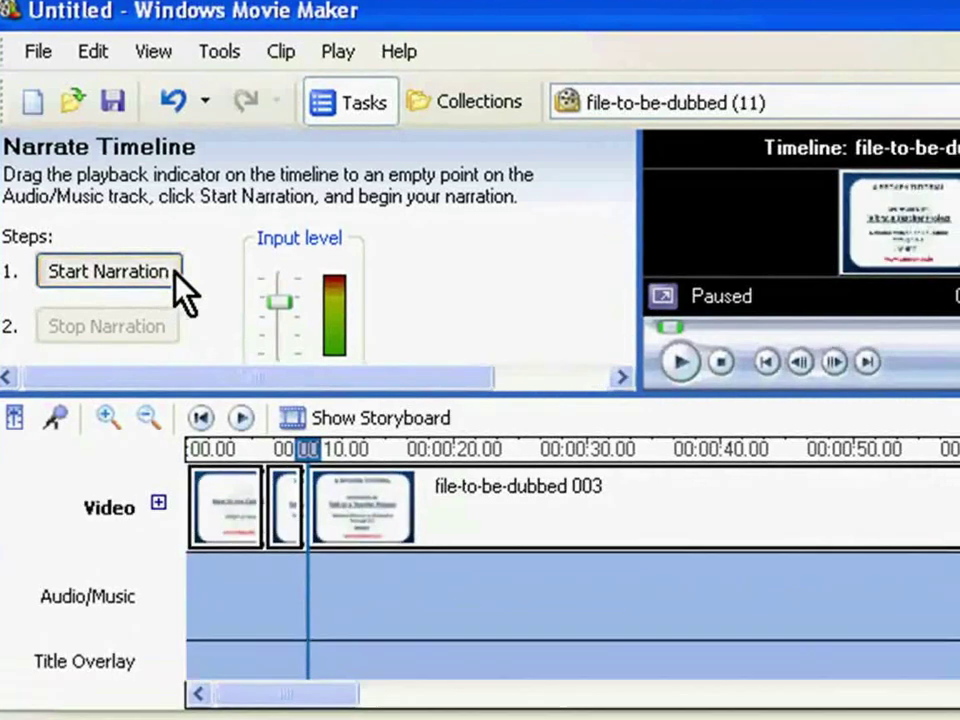
left_click(178, 280)
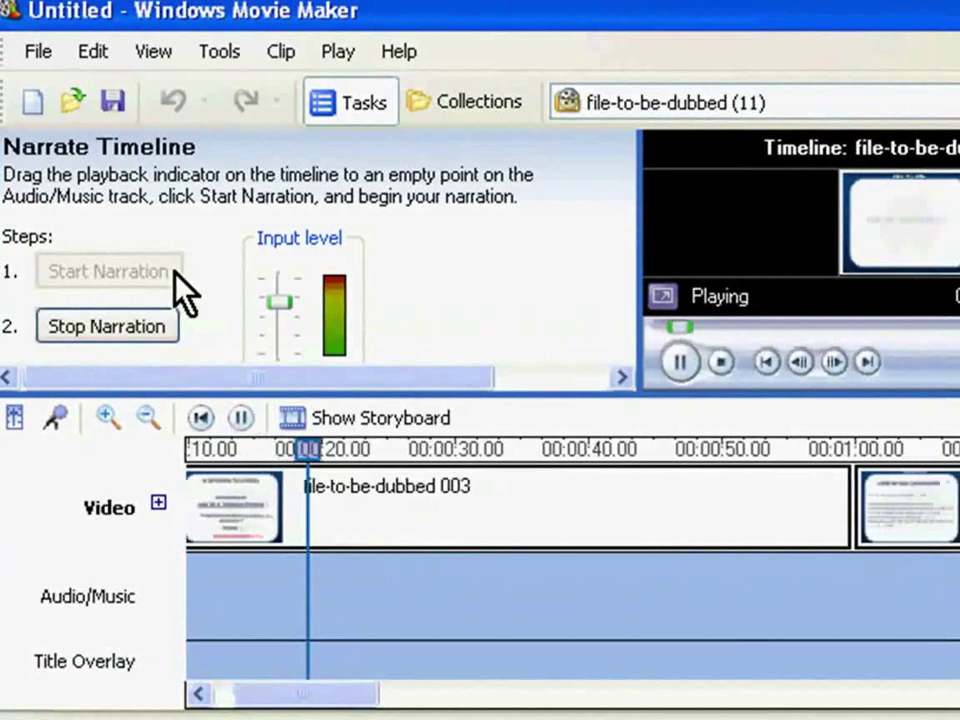
left_click(174, 327)
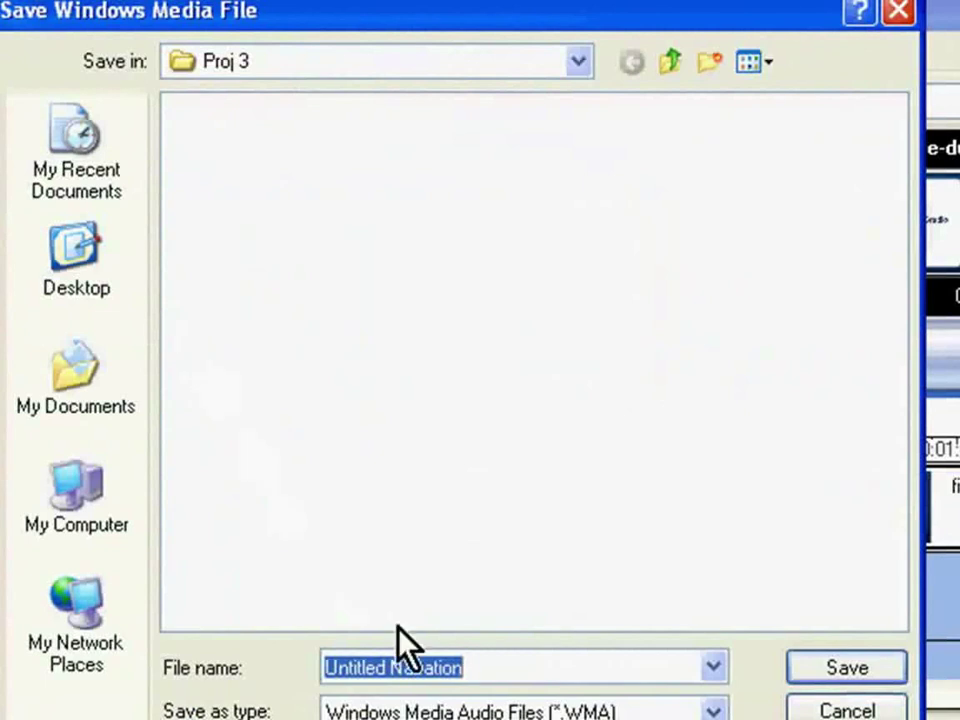
Save the narration recording as 'Narration 001'.
type("Narration 00")
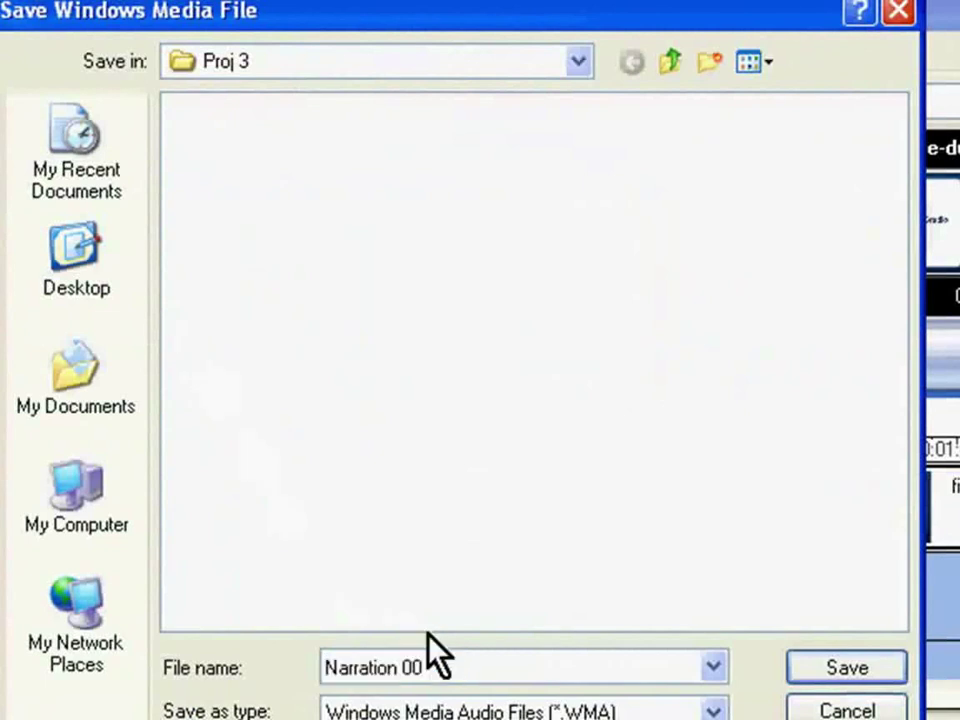
type("1")
left_click(820, 666)
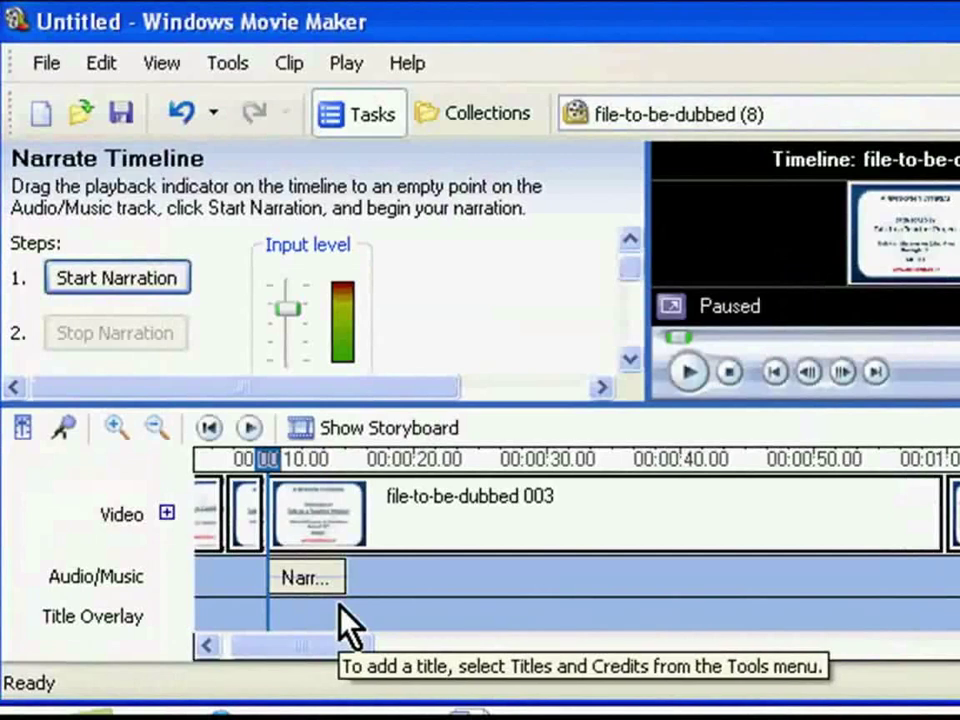
Drag the narration clip later along the Audio/Music track.
mouse_move(326, 581)
left_mouse_down()
mouse_move(369, 594)
mouse_move(485, 587)
mouse_move(487, 595)
mouse_move(322, 600)
left_mouse_up()
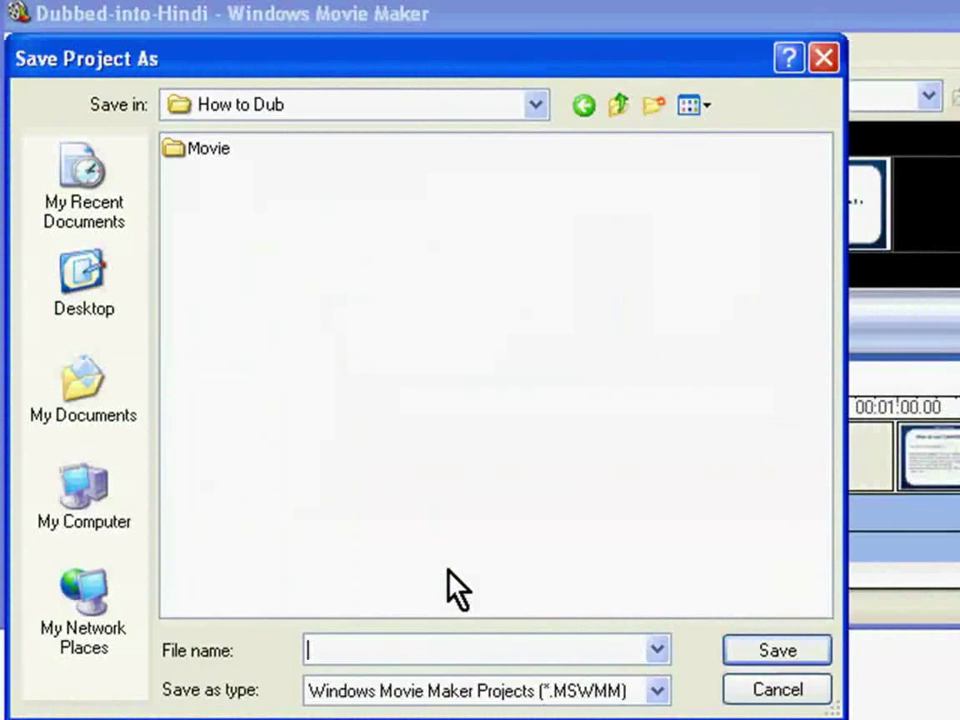
Paste 'Dubbed-into-Hindi' as the project file name and save the project.
type("Dubbed-into-Hindi")
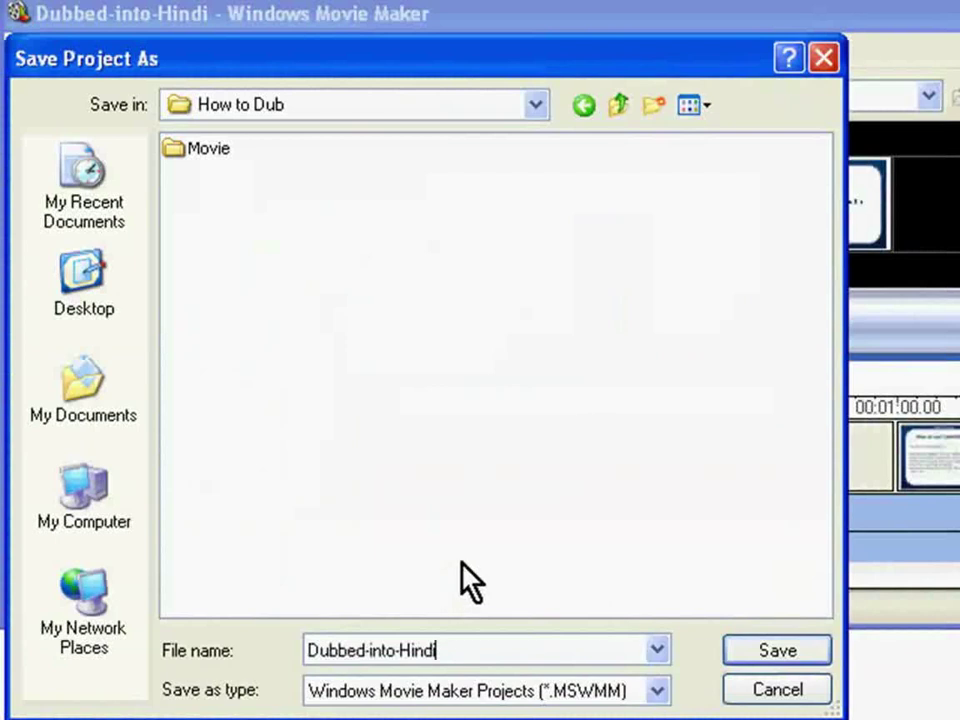
left_click(752, 652)
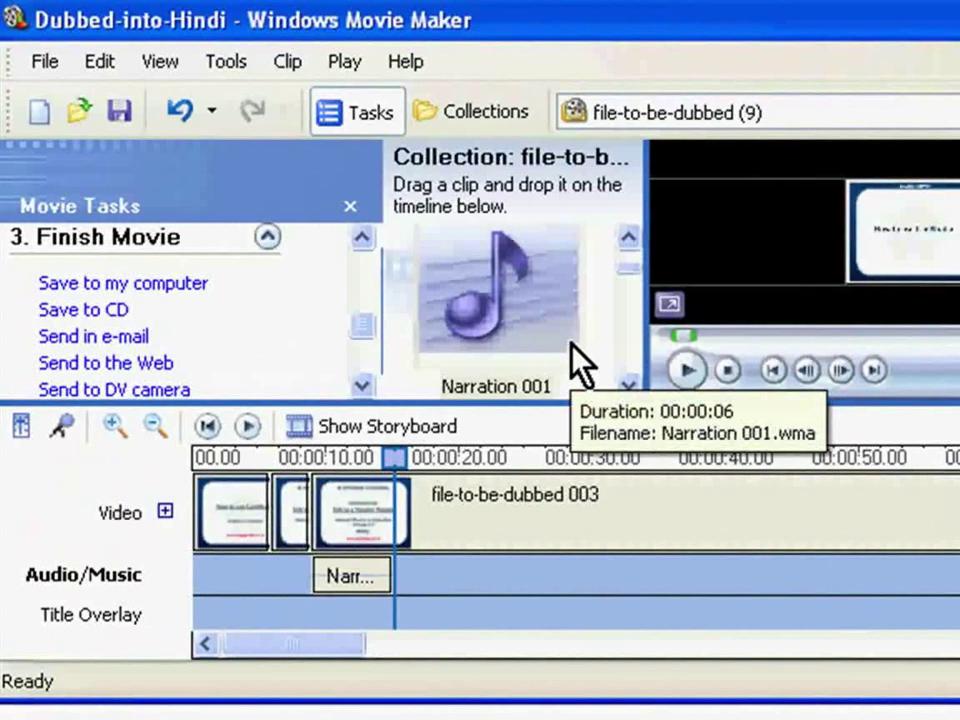
left_click(43, 60)
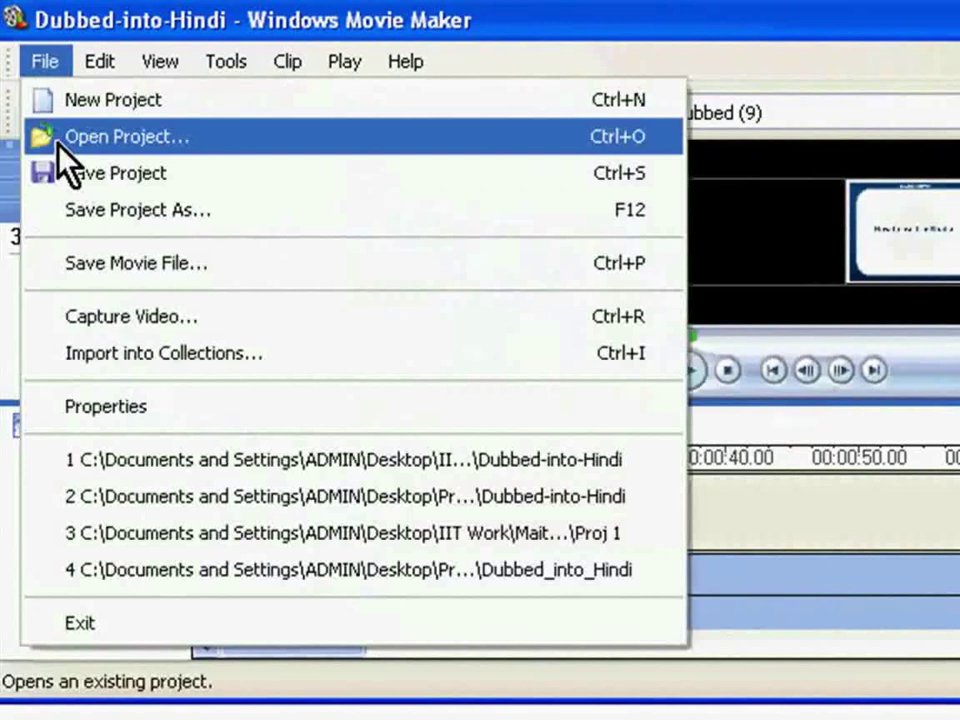
left_click(718, 600)
mouse_move(392, 460)
left_mouse_down()
mouse_move(426, 474)
mouse_move(403, 465)
mouse_move(405, 478)
left_mouse_up()
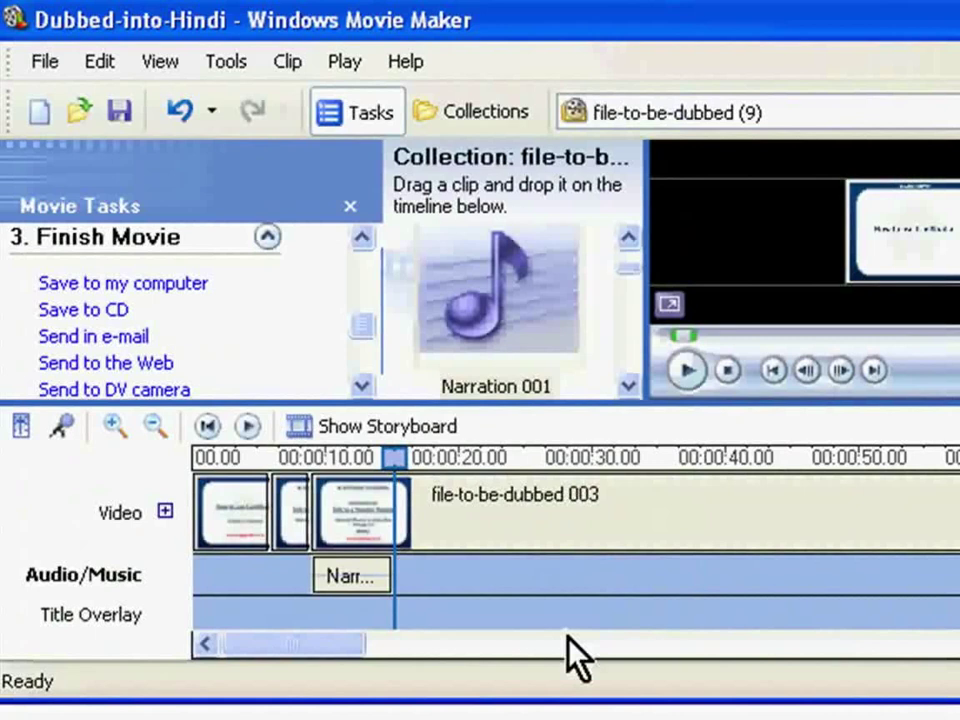
Choose Save to my computer under 3. Finish Movie in the Movie Tasks pane.
scroll(570, 650, "up", 5)
left_click(540, 614)
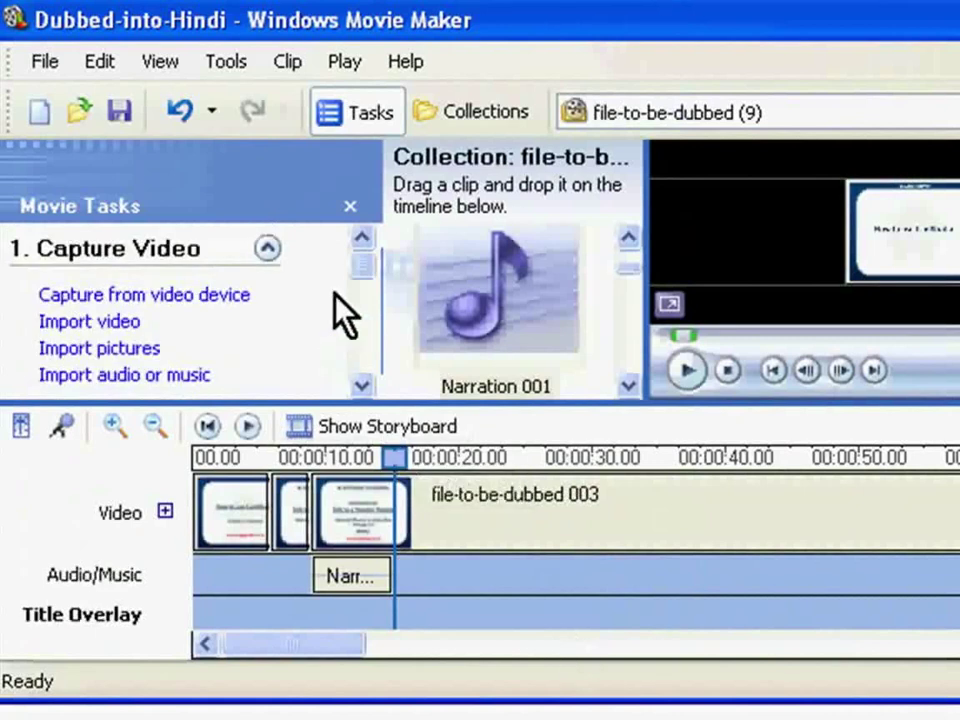
left_click_drag(356, 268, 356, 330)
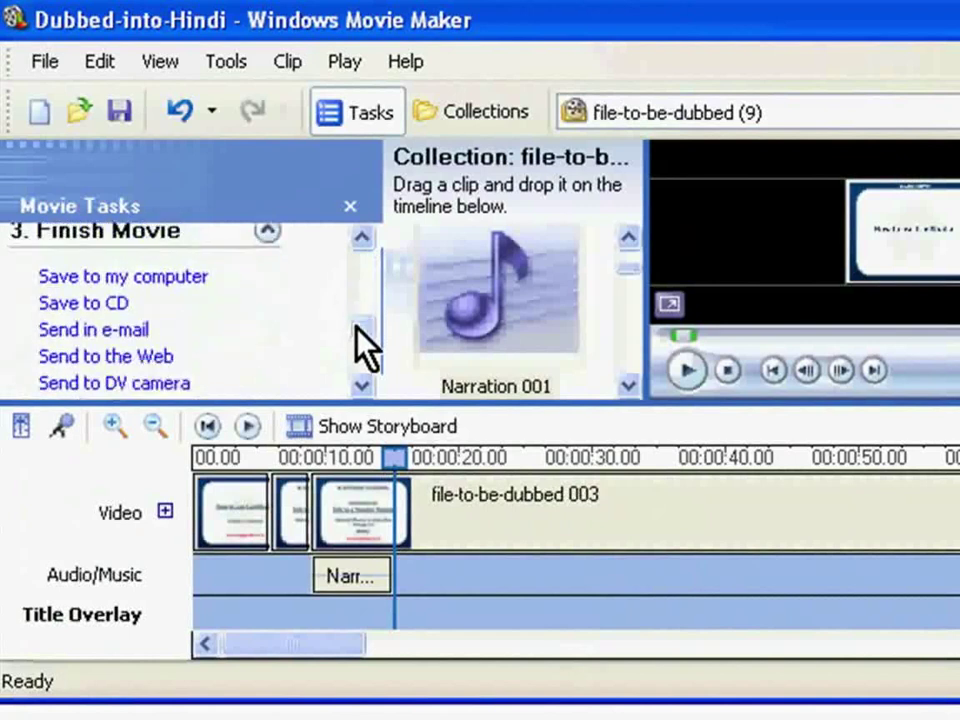
left_click(363, 239)
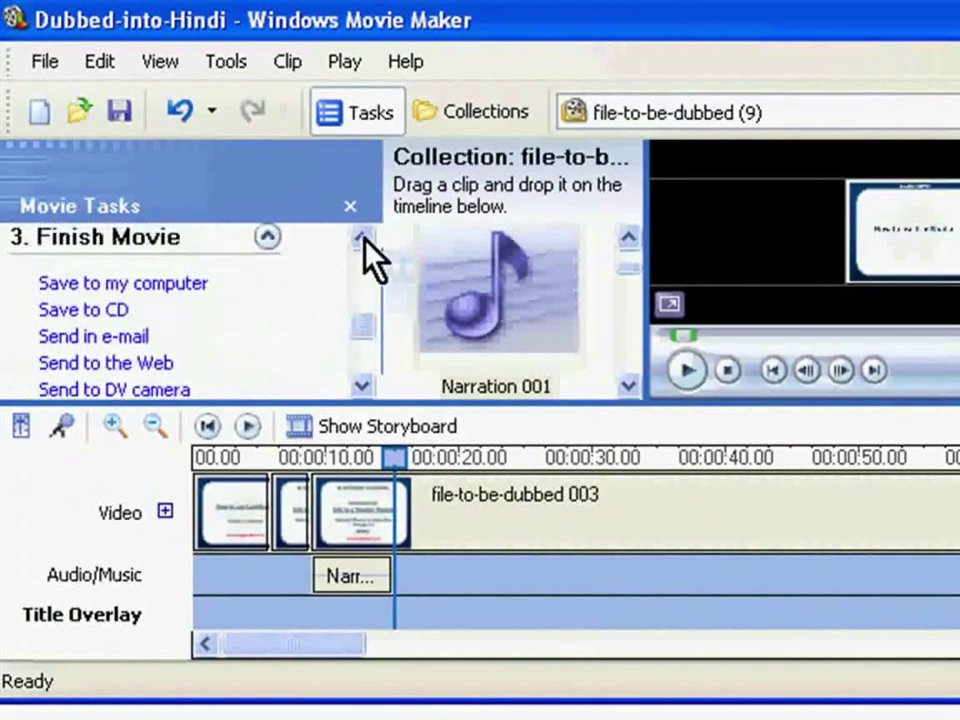
left_click(190, 290)
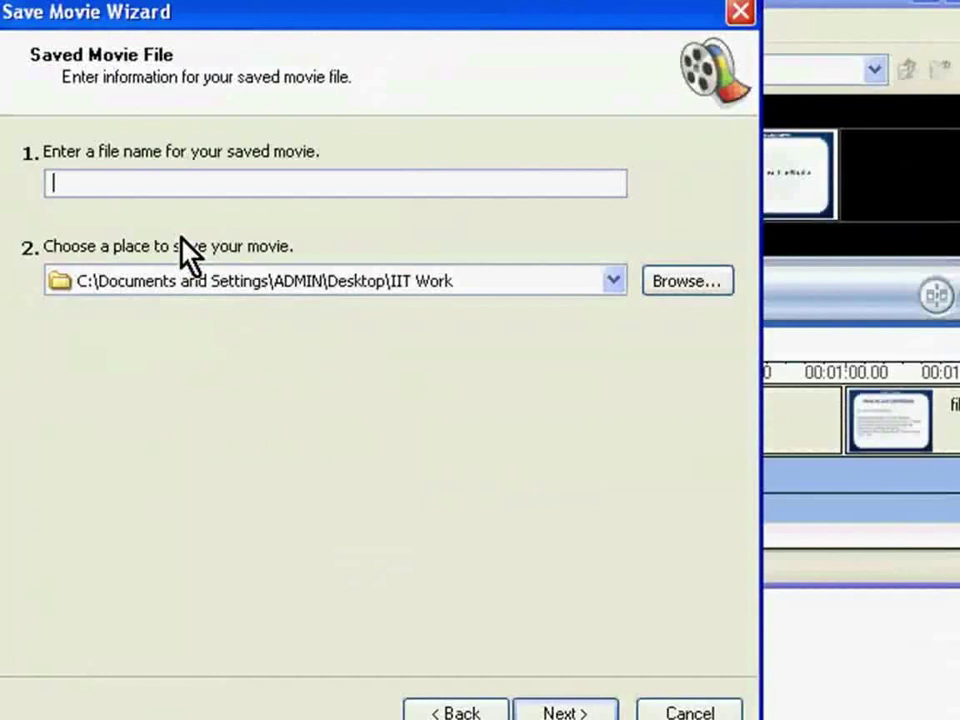
Enter Hindi-Dub-file as the movie name, keeping the IIT Work save location.
type("Hindi-Dub-file")
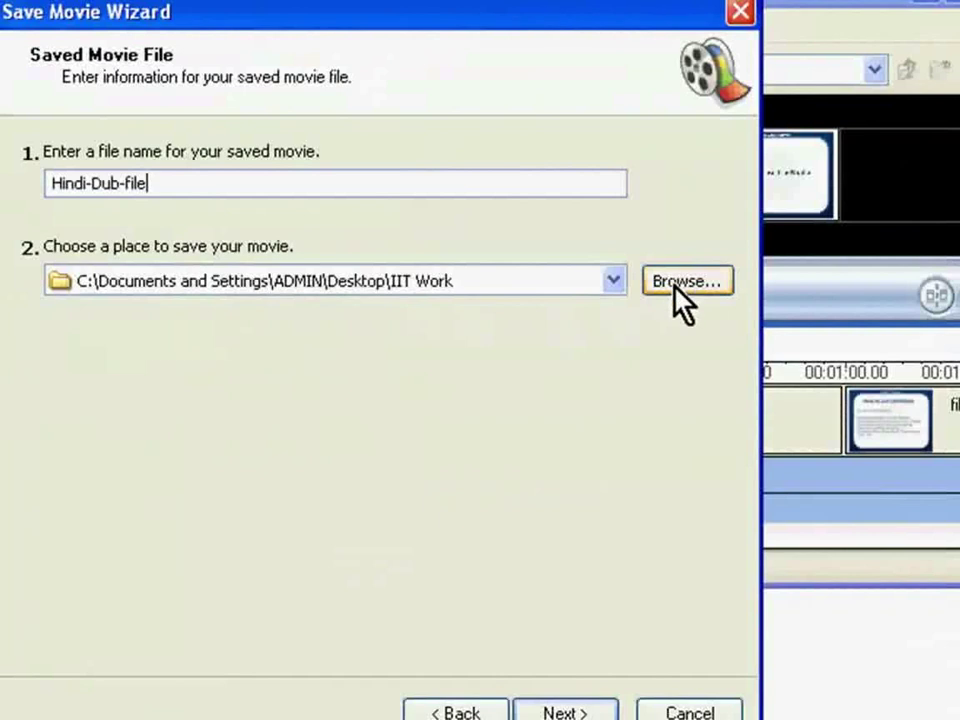
left_click(579, 711)
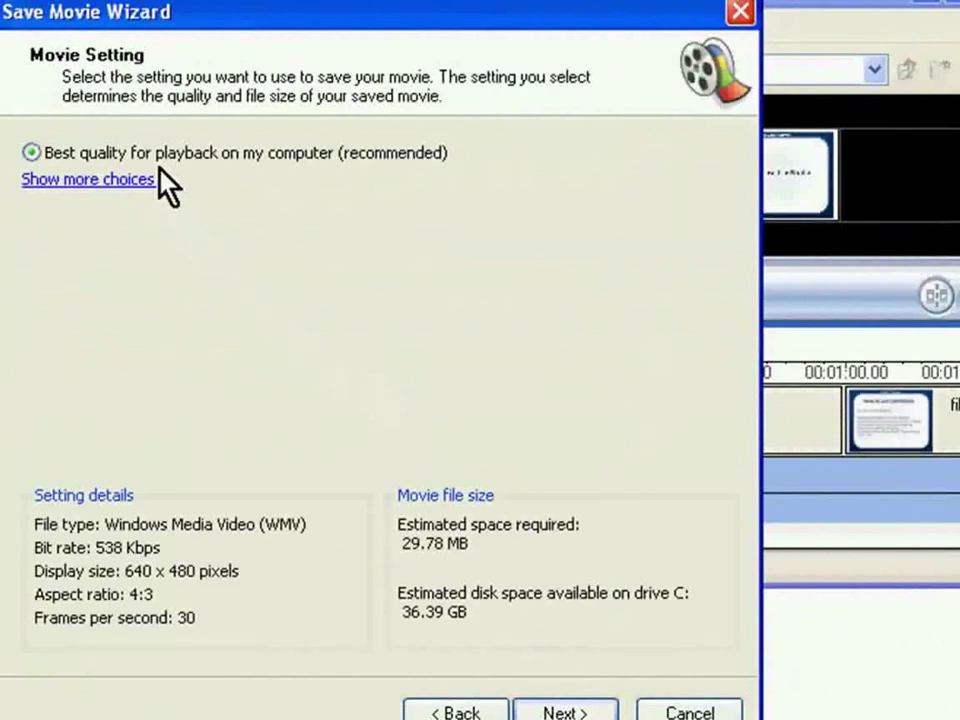
Show more quality choices and pick Other settings with the Video for Pocket PC (218 Kbps) profile.
left_click(133, 180)
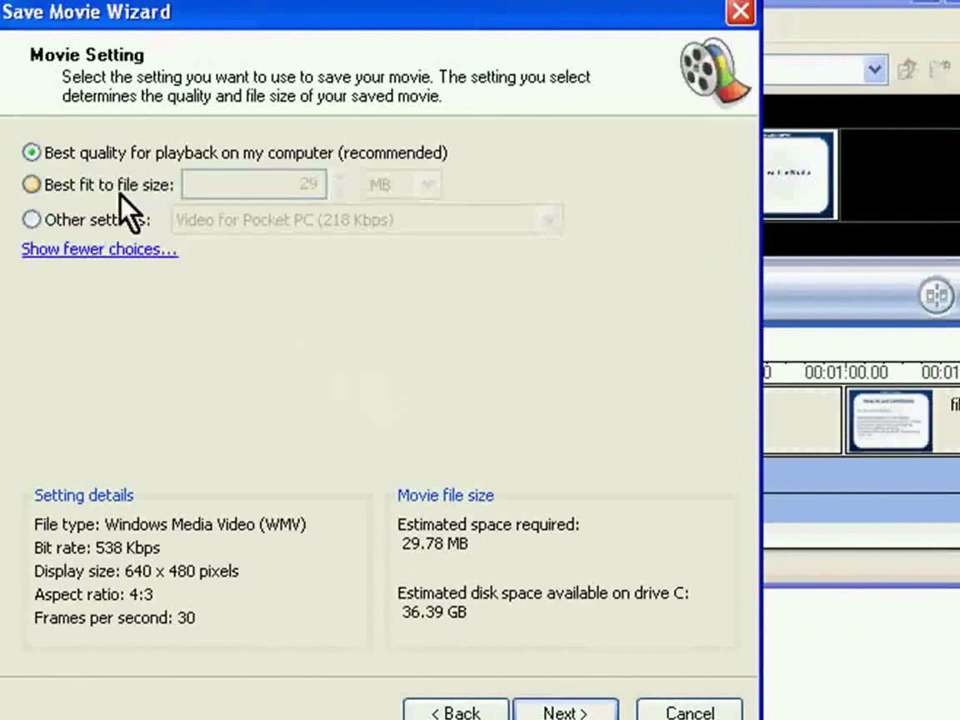
left_click(31, 185)
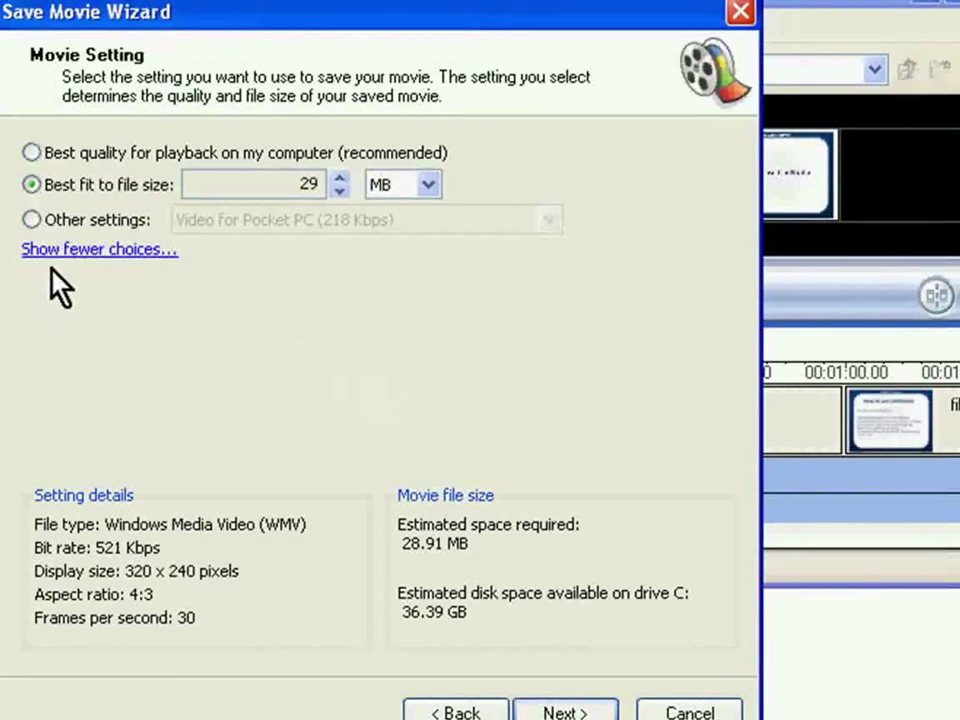
left_click(31, 219)
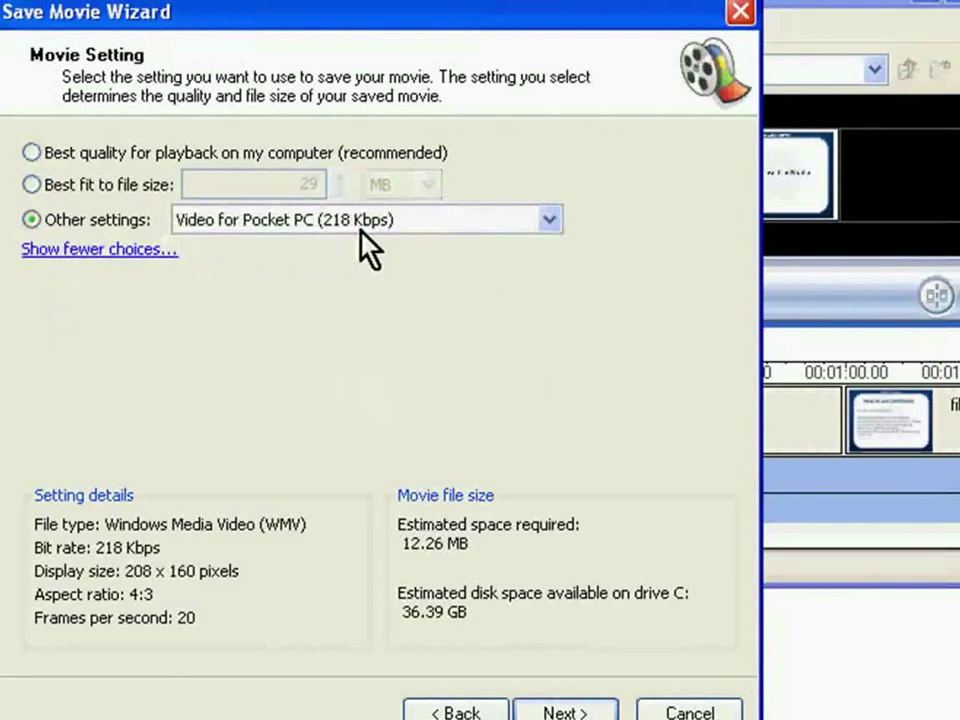
left_click(549, 222)
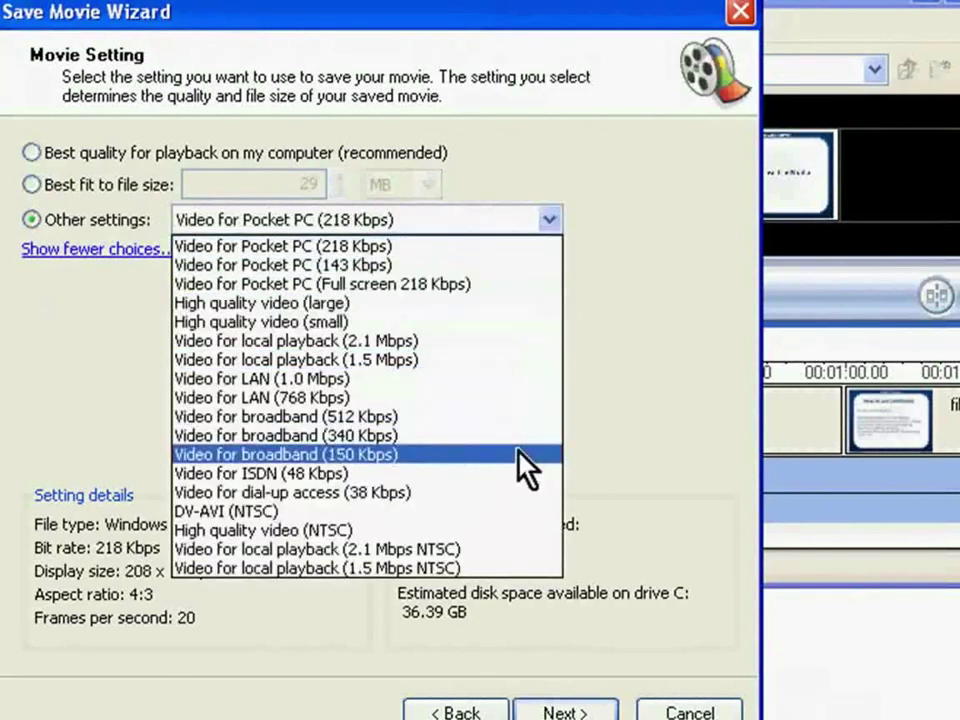
left_click(546, 222)
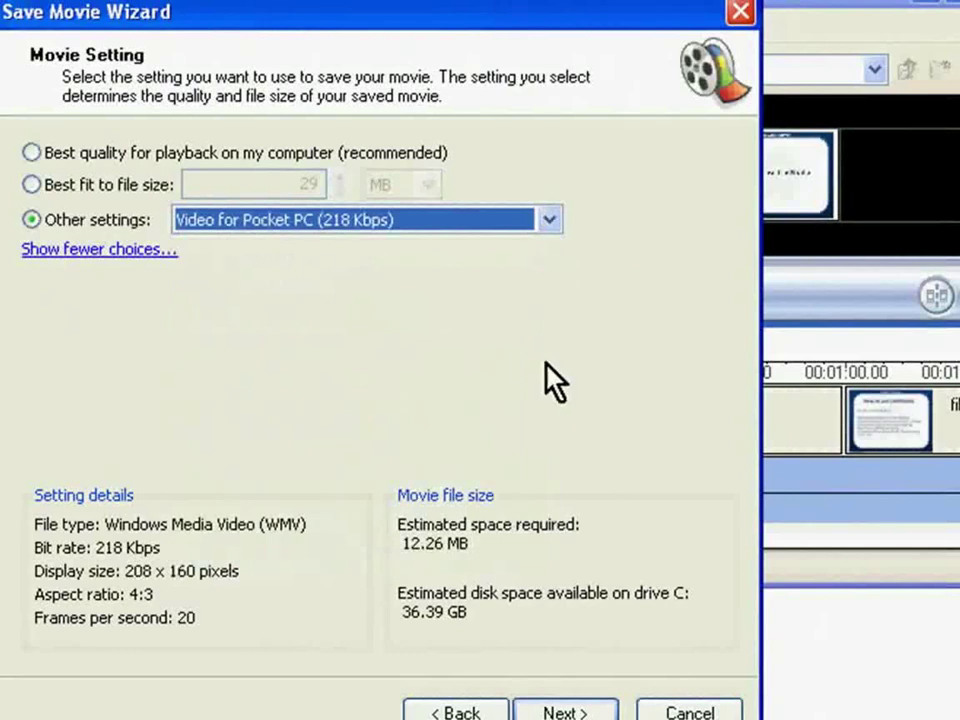
Switch to Best fit to file size and try targets between 25 and 30 MB, ending at 30 MB.
left_click(31, 185)
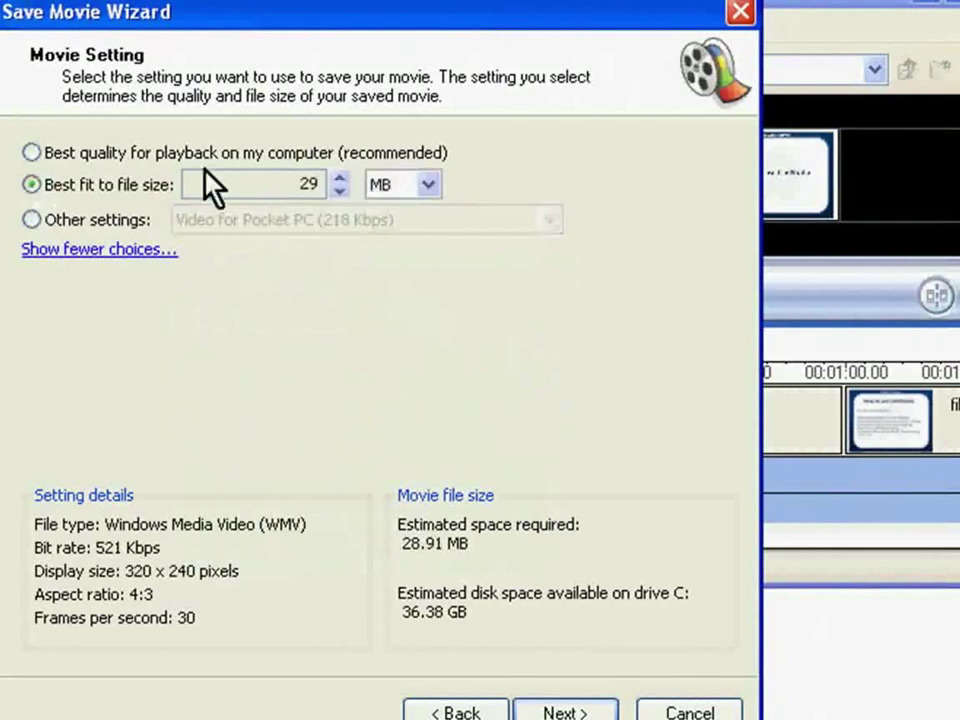
left_click(340, 179)
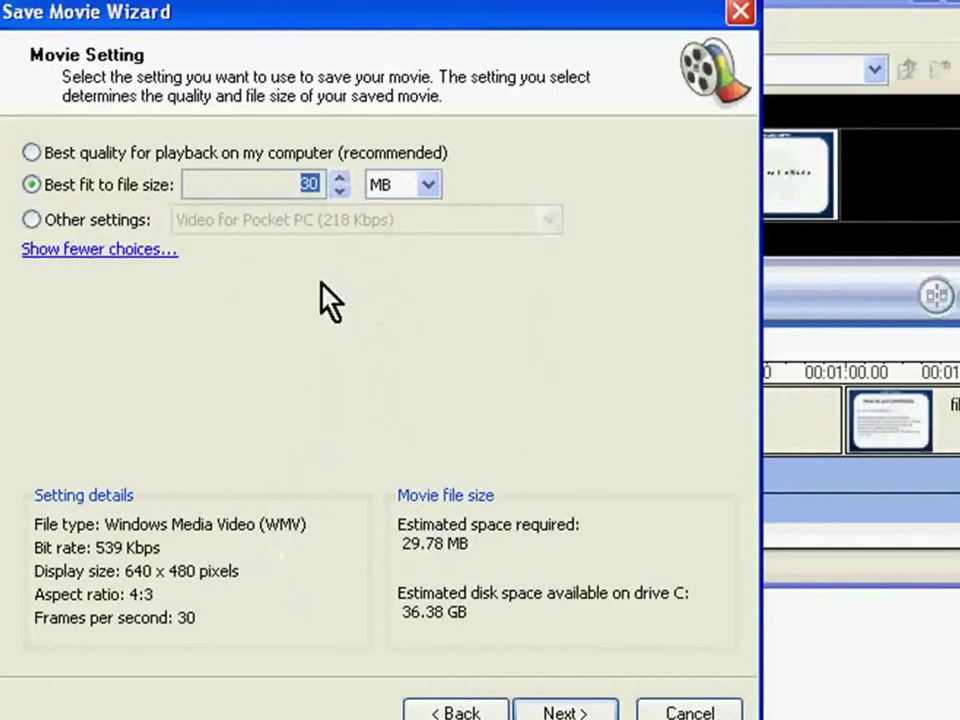
left_click(340, 191)
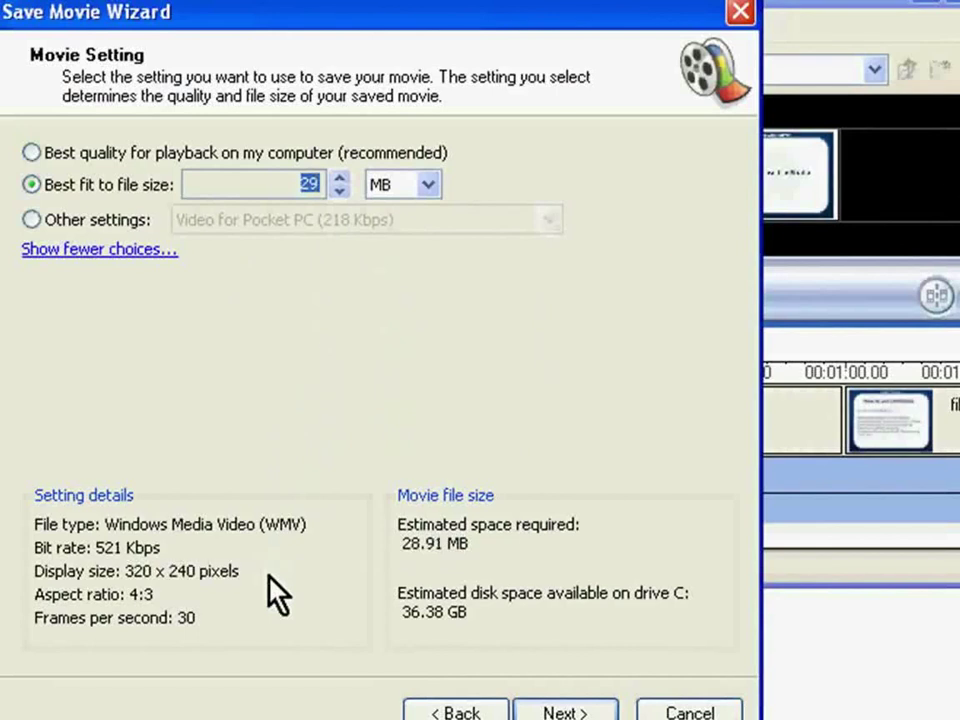
left_click(341, 191)
left_click(341, 191)
left_click(342, 191)
left_click(342, 191)
left_click(339, 179)
left_click(339, 179)
left_click(339, 179)
left_click(339, 179)
left_click(339, 179)
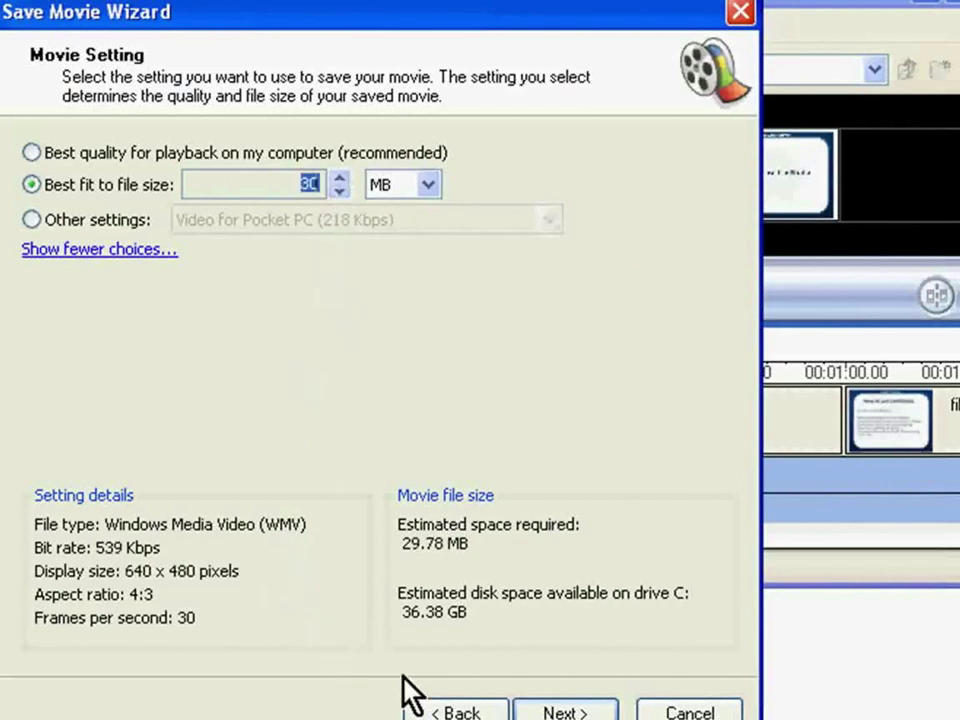
Confirm the 30 MB, 640 x 480, 539 Kbps setting and continue the wizard.
left_click(584, 712)
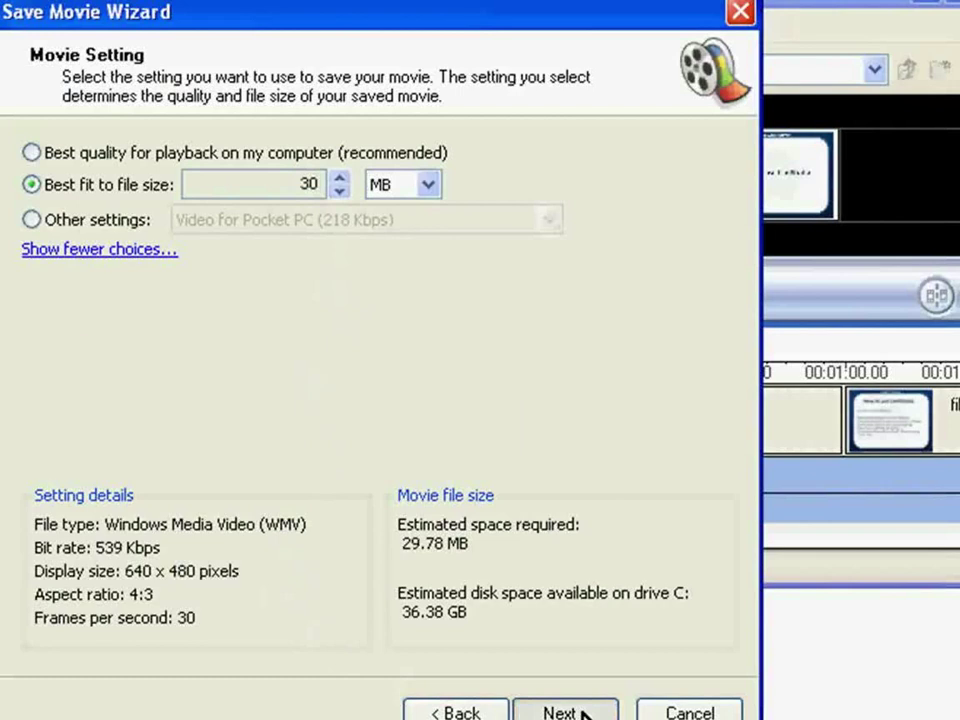